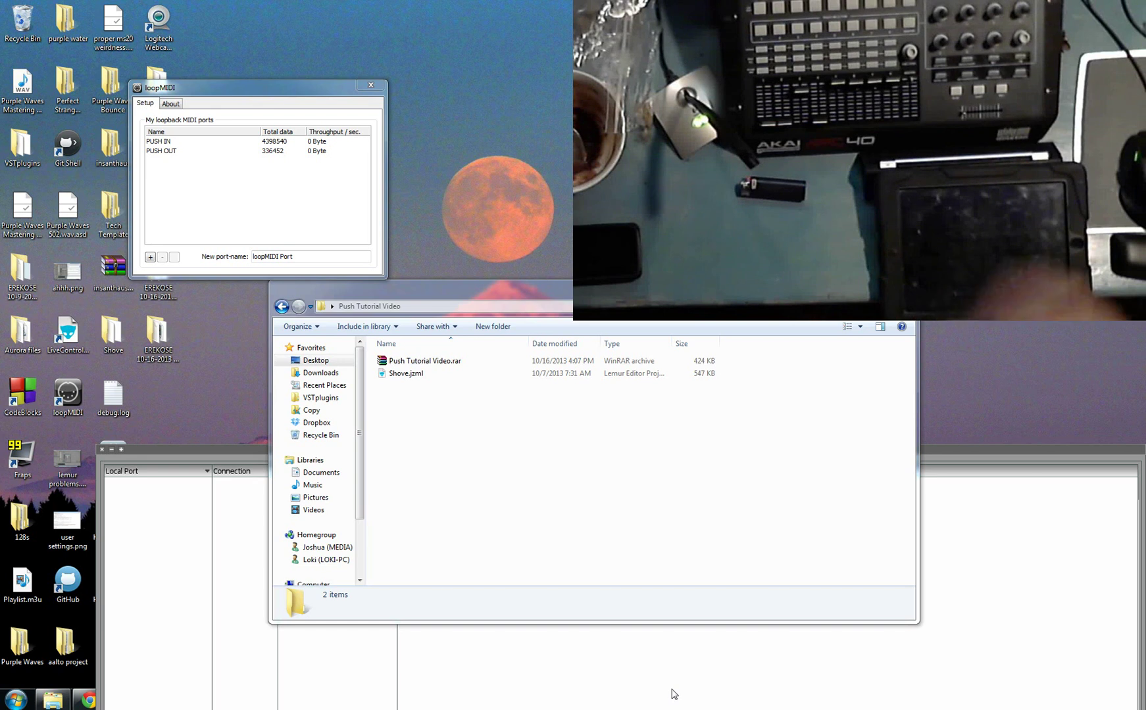
In Lemur Daemon, route PUSH IN to iPad2 Lemur In 0 and PUSH OUT from Lemur Out 0.
key(super)
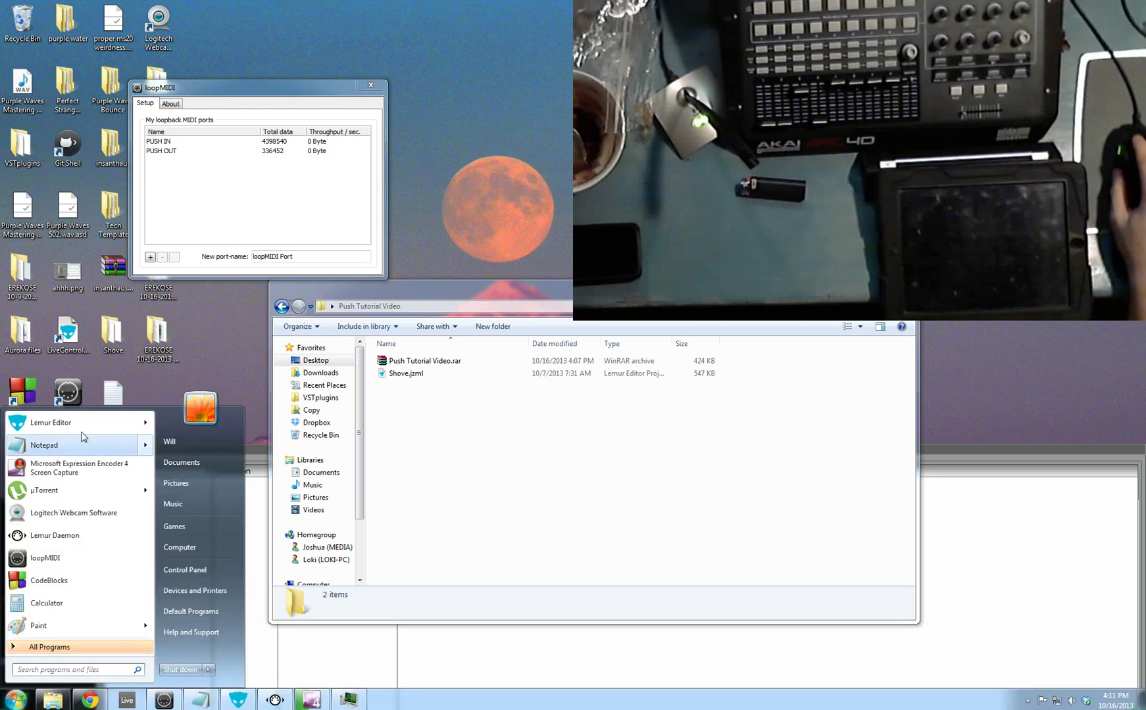
click(397, 440)
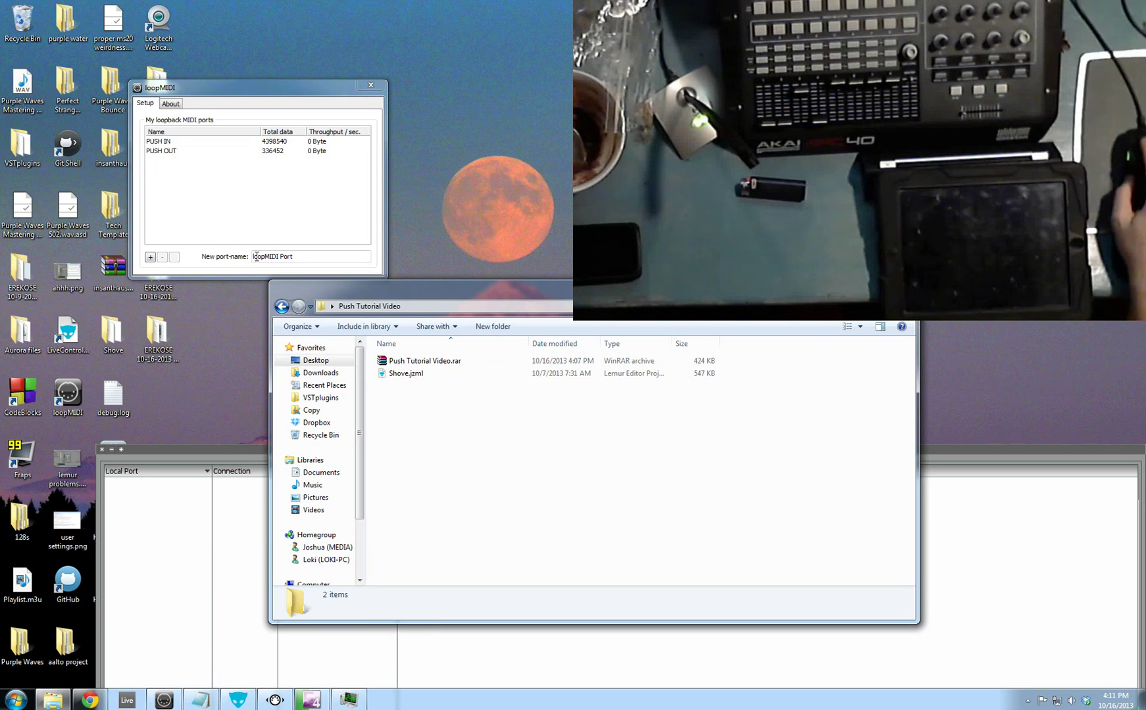
click(301, 255)
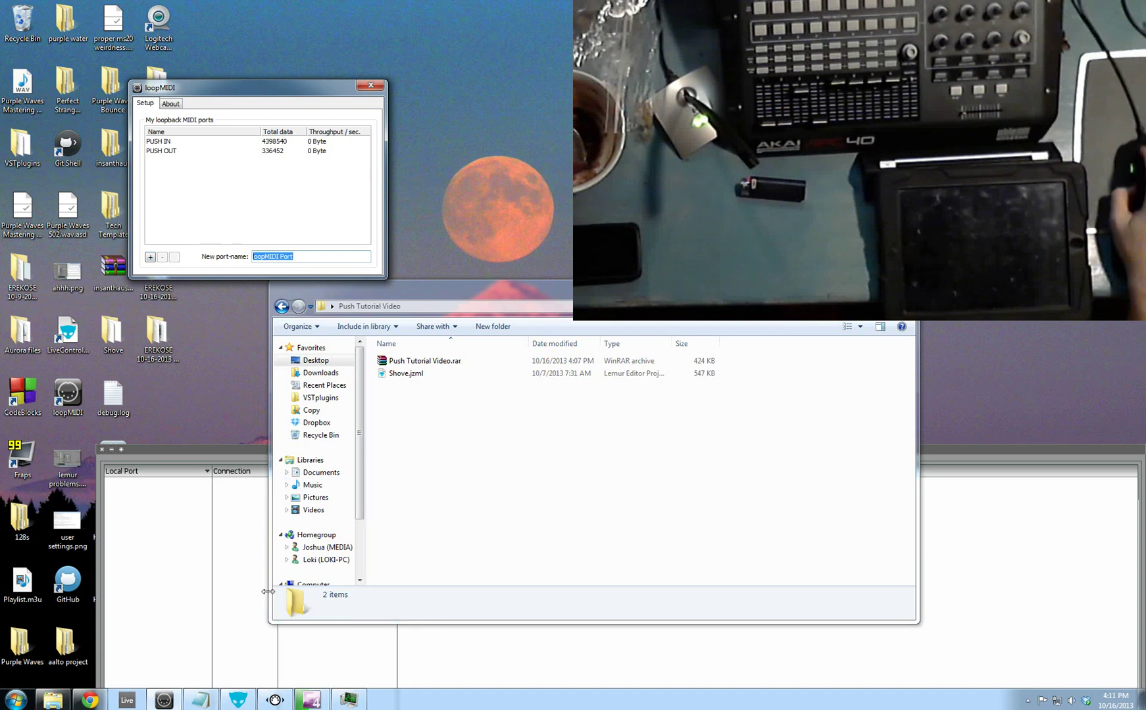
click(275, 703)
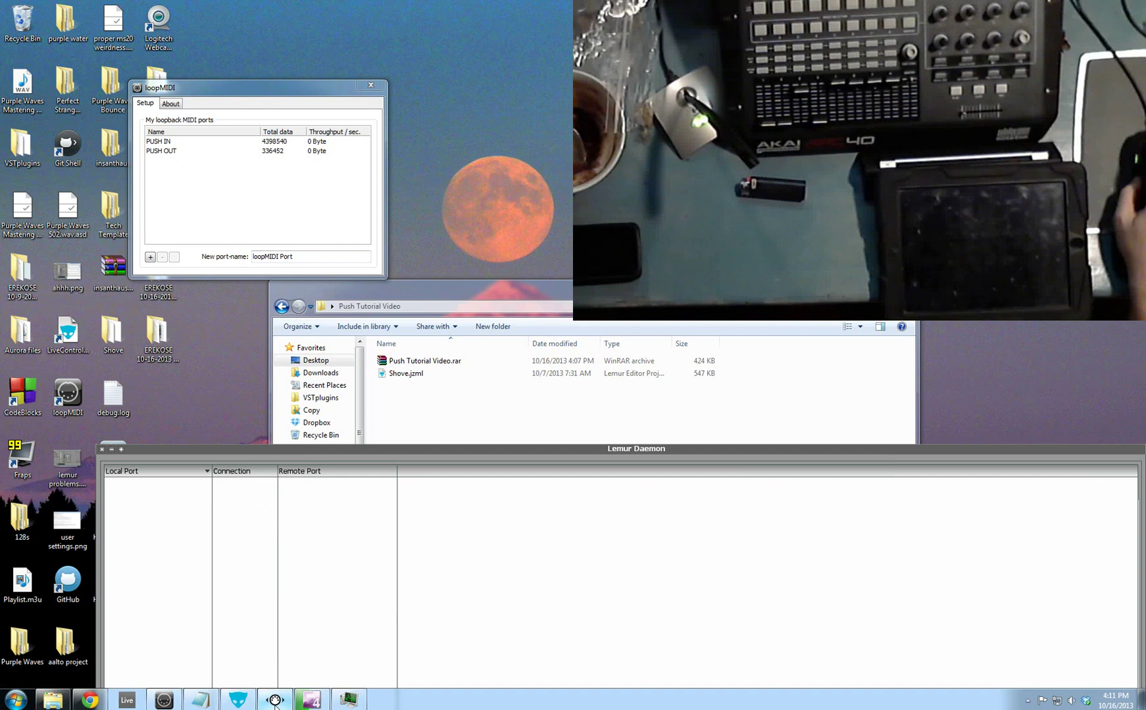
drag(484, 453, 440, 363)
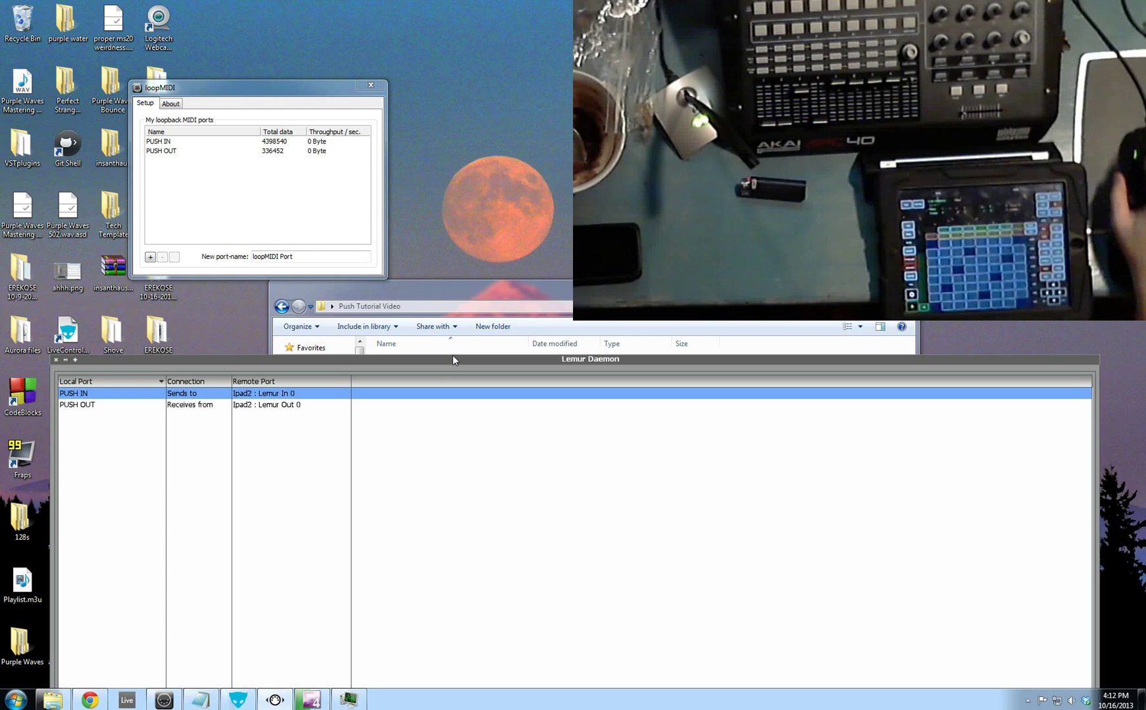
Browse from Computer to C:\ProgramData\Ableton\Live 9 Suite\Resources.
click(16, 699)
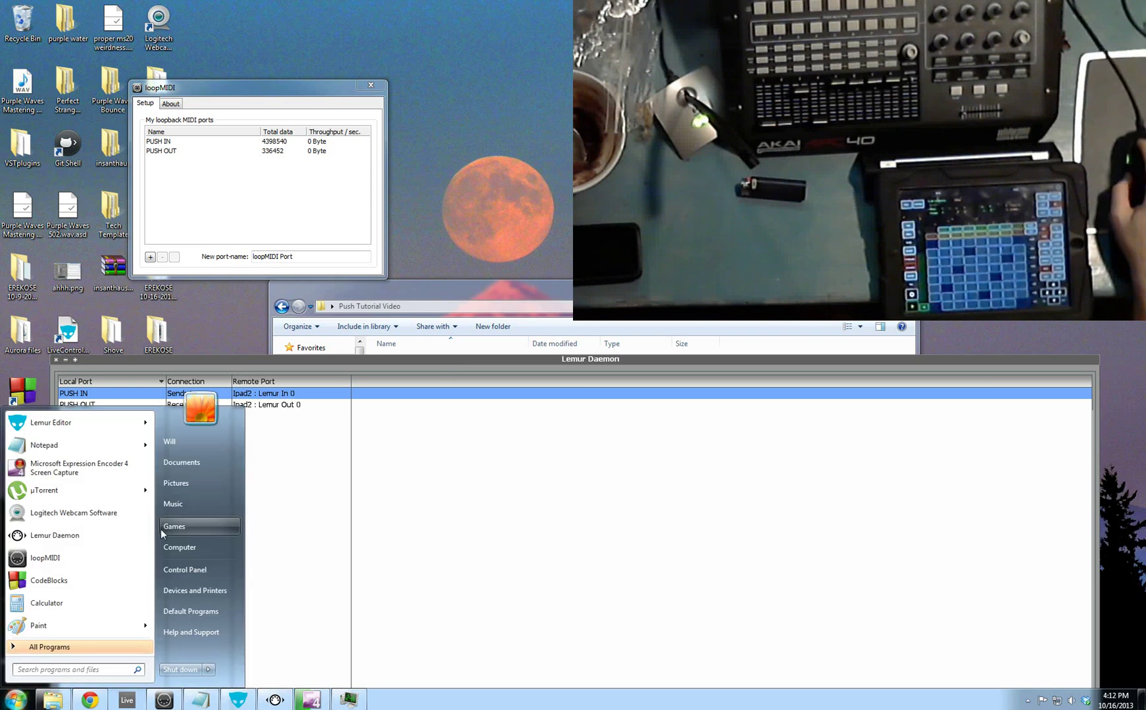
click(170, 547)
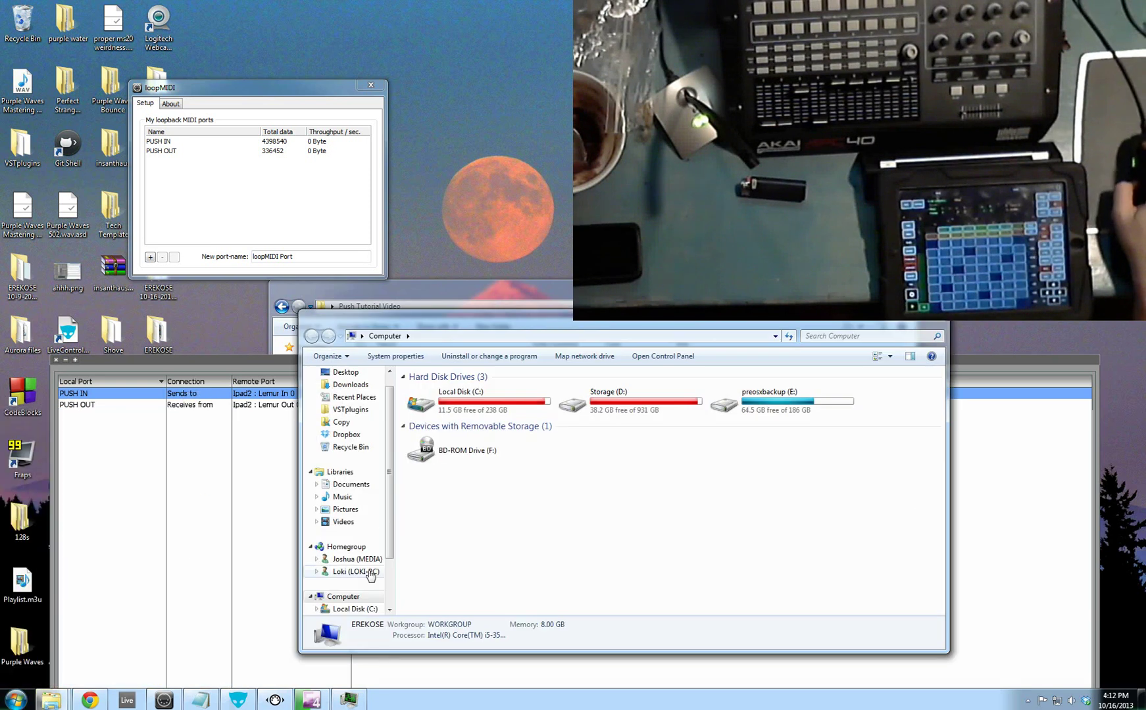
click(355, 609)
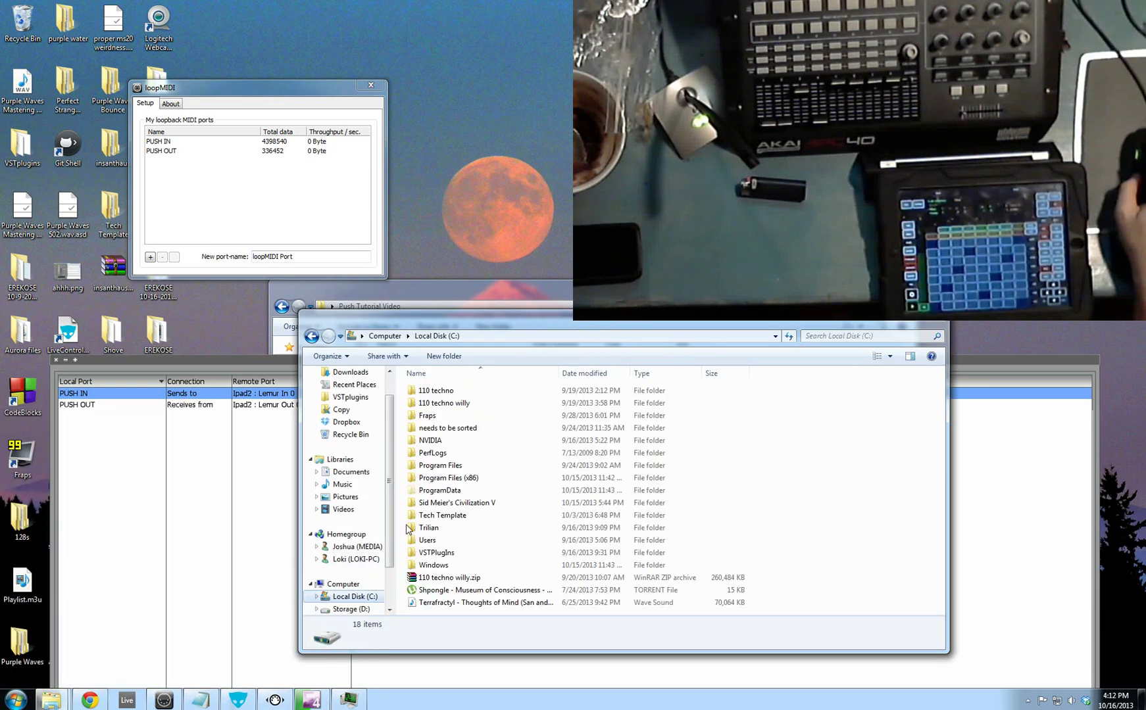
double_click(468, 491)
double_click(478, 416)
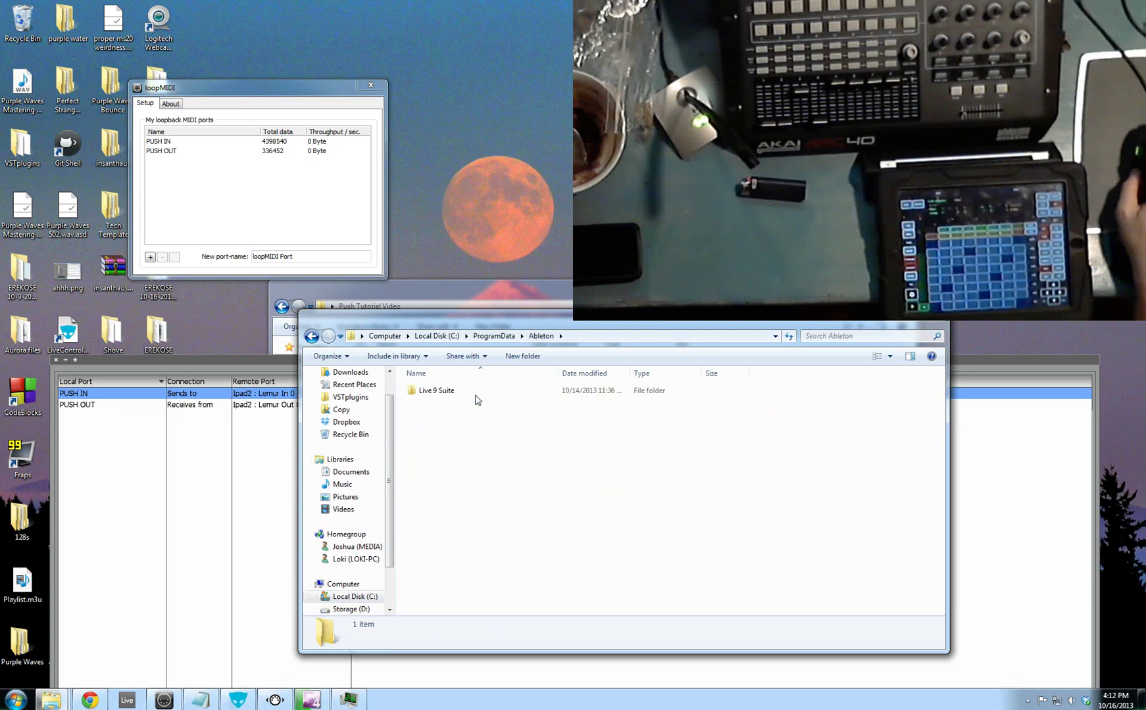
double_click(476, 393)
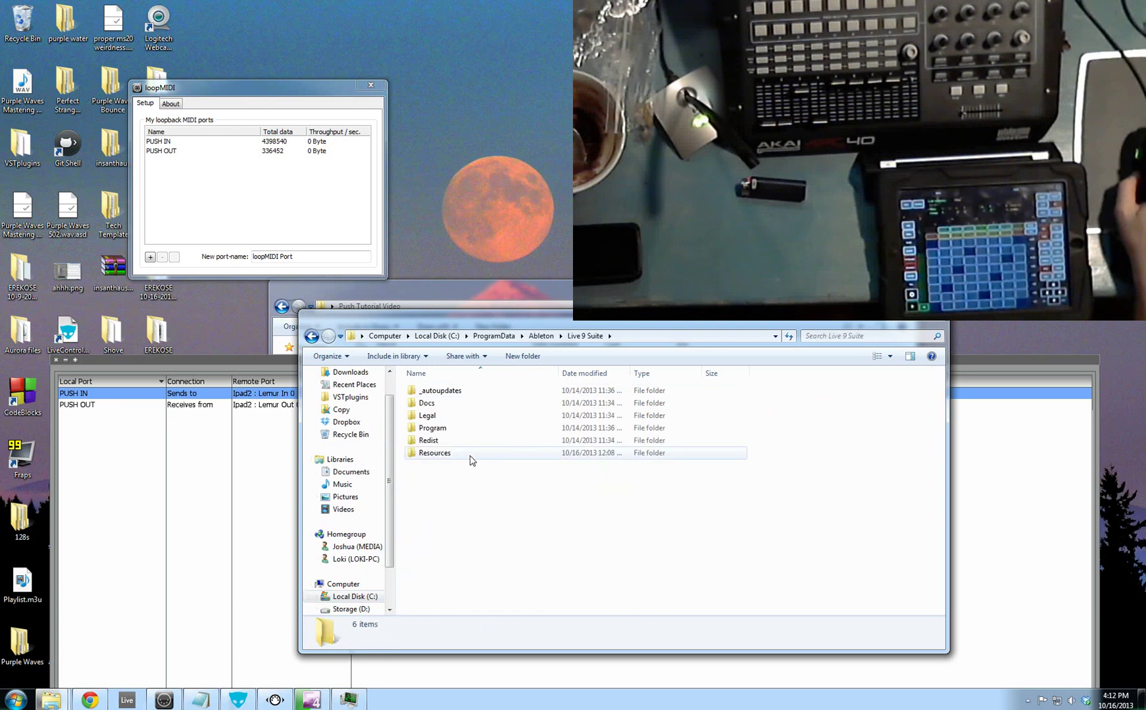
double_click(470, 458)
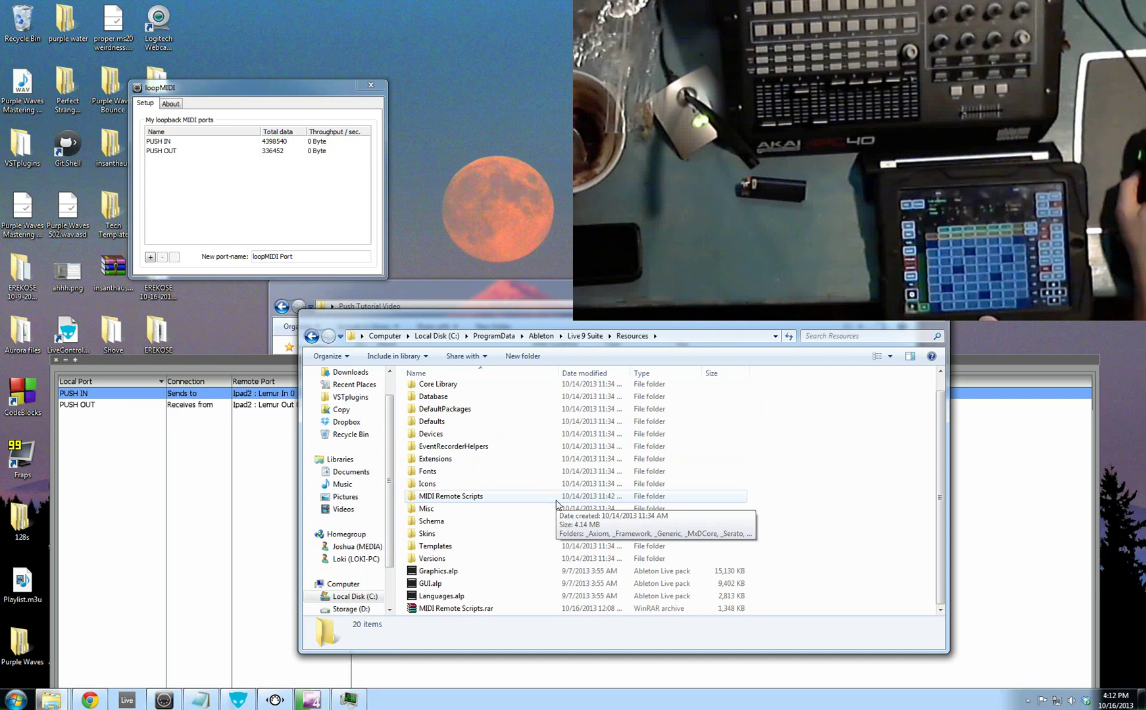
Look through the MIDI Remote Scripts folder, then return to Resources.
double_click(557, 501)
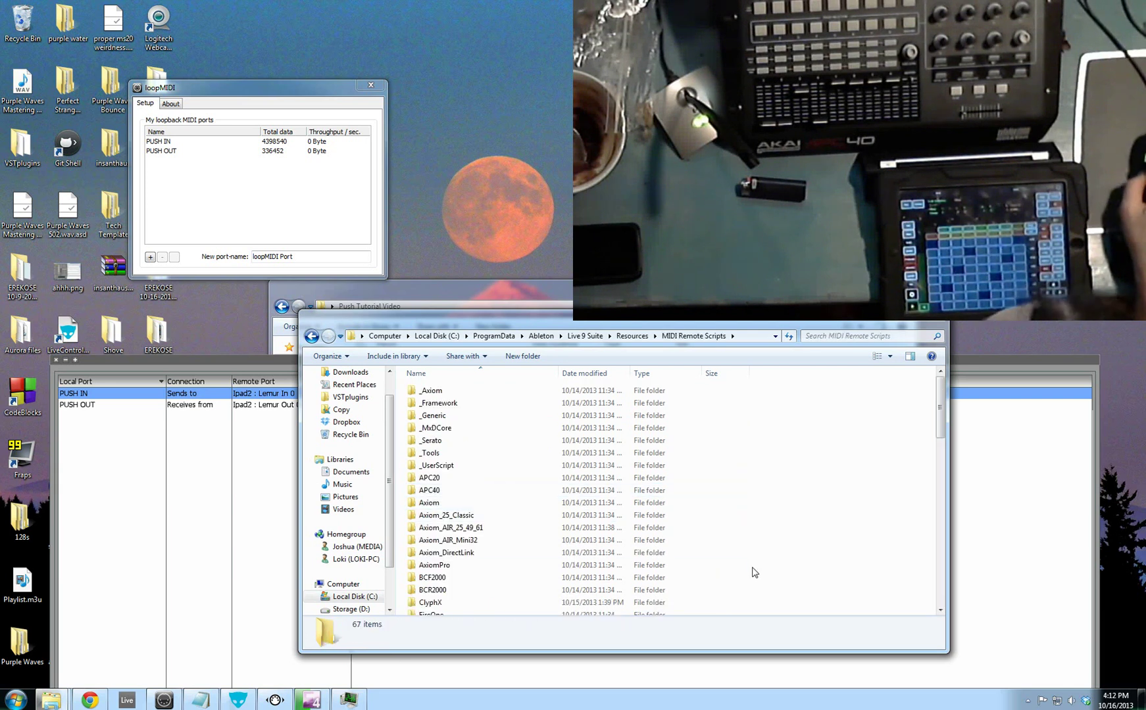
scroll(737, 569, down, 16)
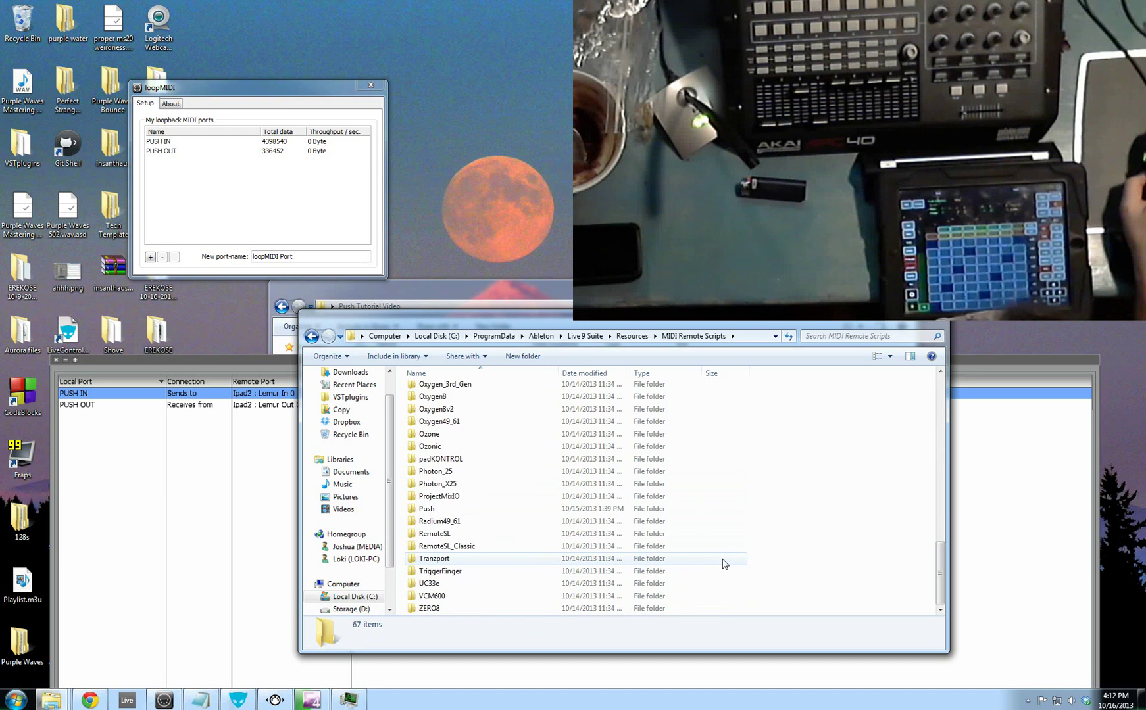
scroll(719, 566, up, 12)
key(BackSpace)
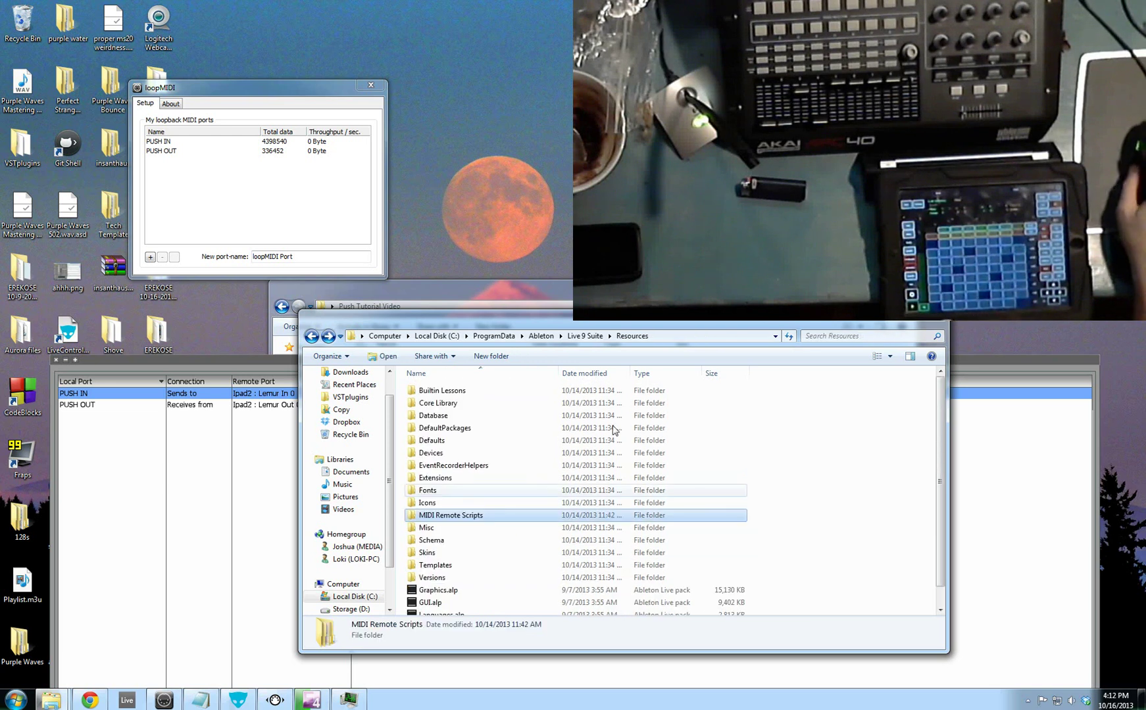
Extract Push Tutorial Video.rar into a Push Tutorial Video folder and open it to view ClyphX and Push.
drag(523, 329, 728, 354)
drag(637, 288, 412, 89)
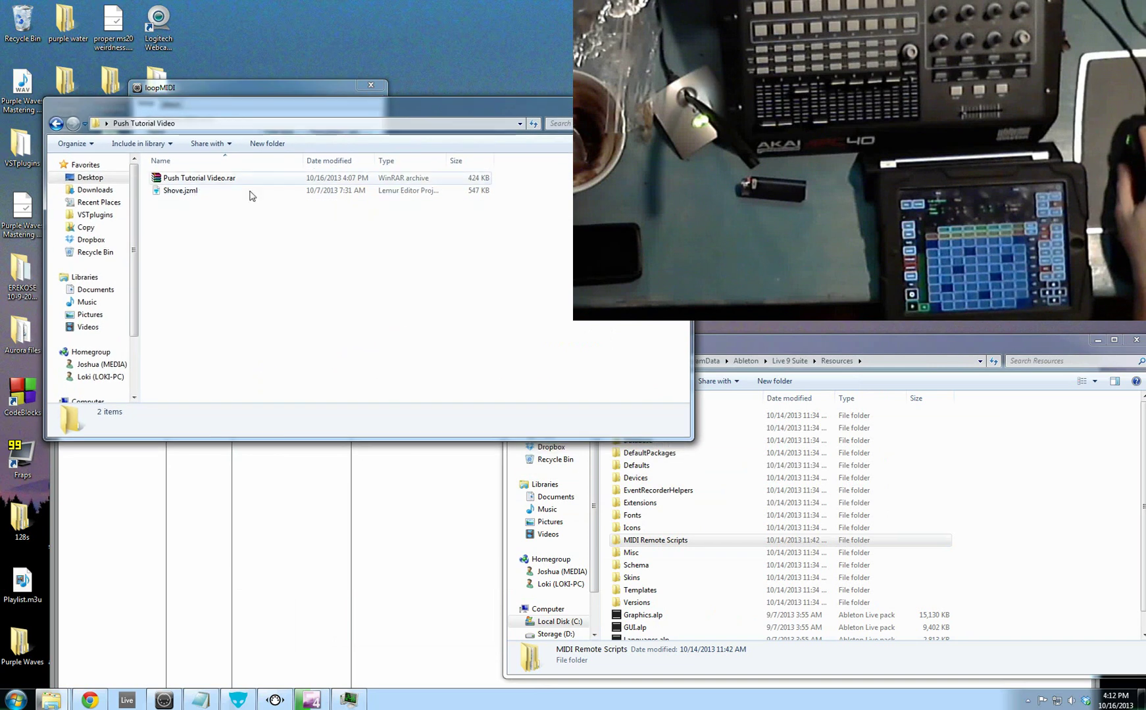
click(197, 179)
right_click(197, 178)
click(265, 225)
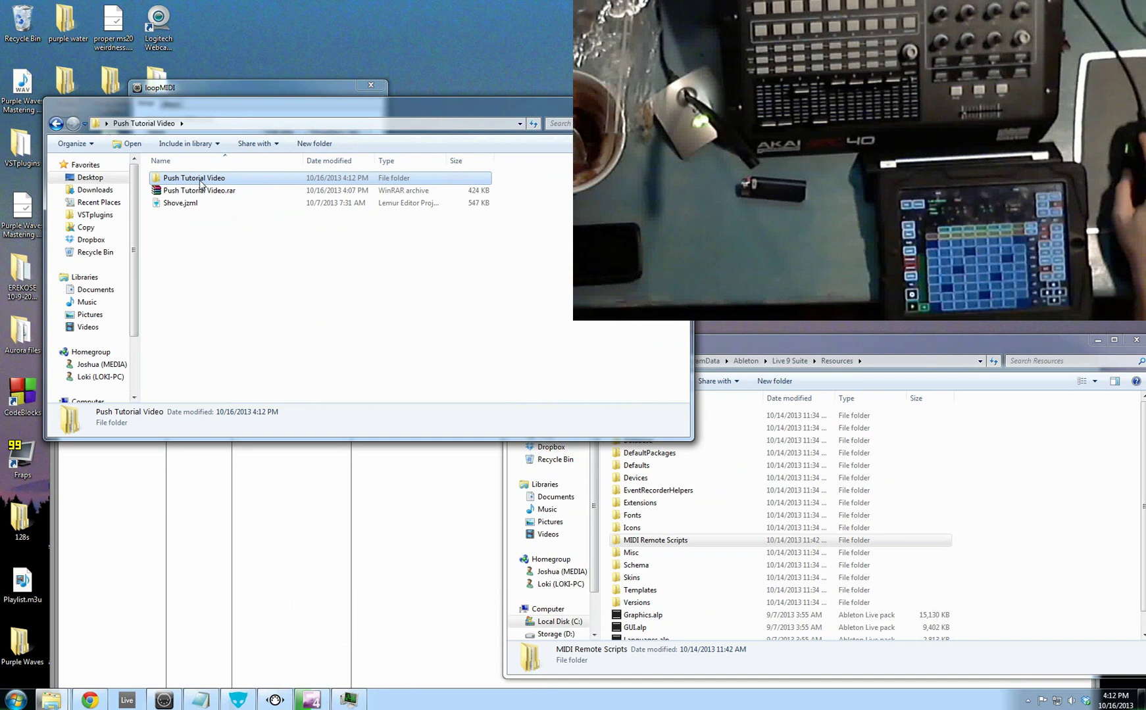
double_click(201, 180)
click(217, 179)
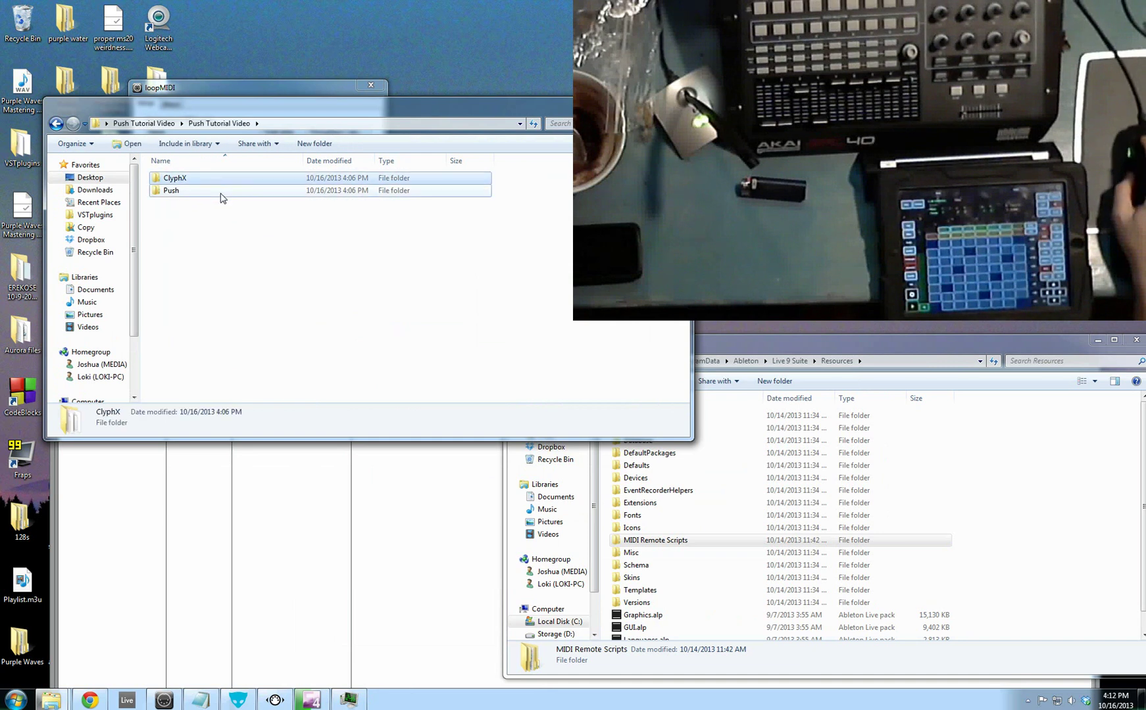
click(223, 201)
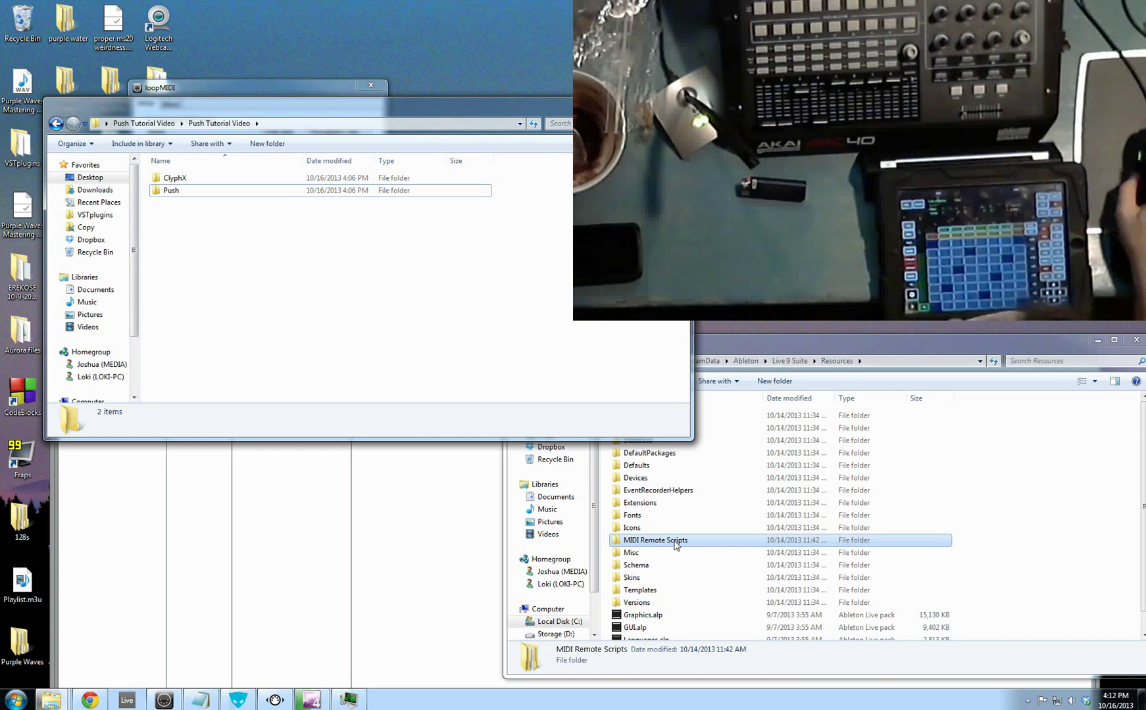
Open Live's MIDI Remote Scripts folder and check that ClyphX and Push are already there.
click(684, 577)
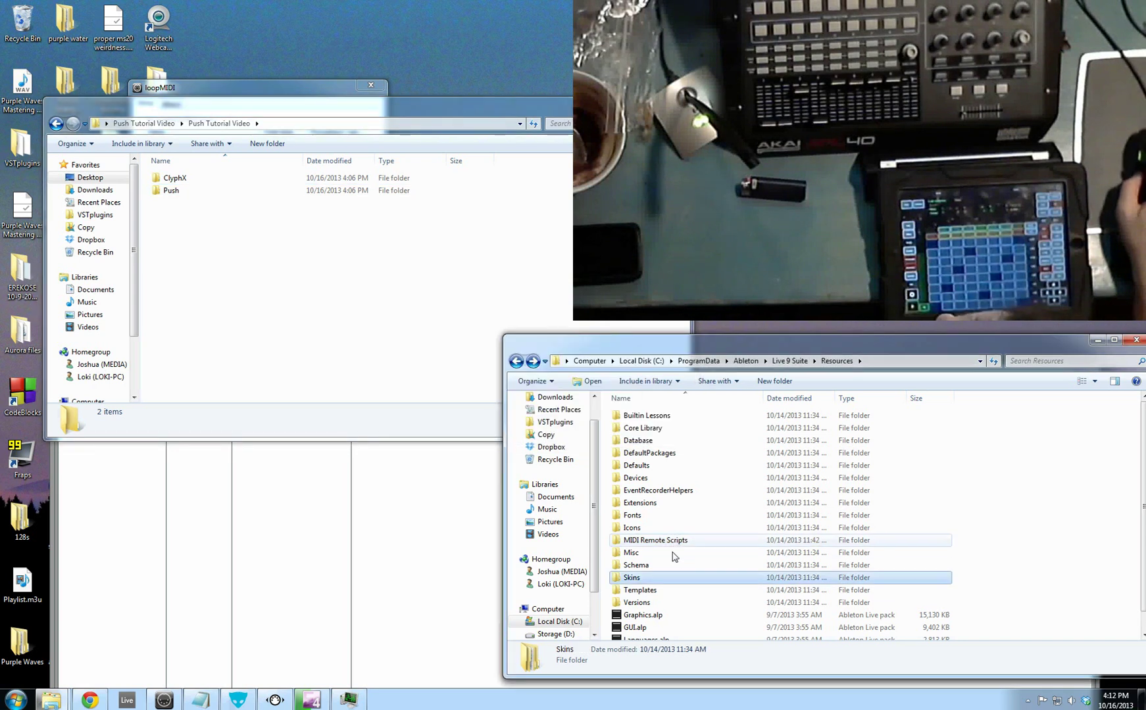
scroll(683, 538, down, 1)
right_click(678, 522)
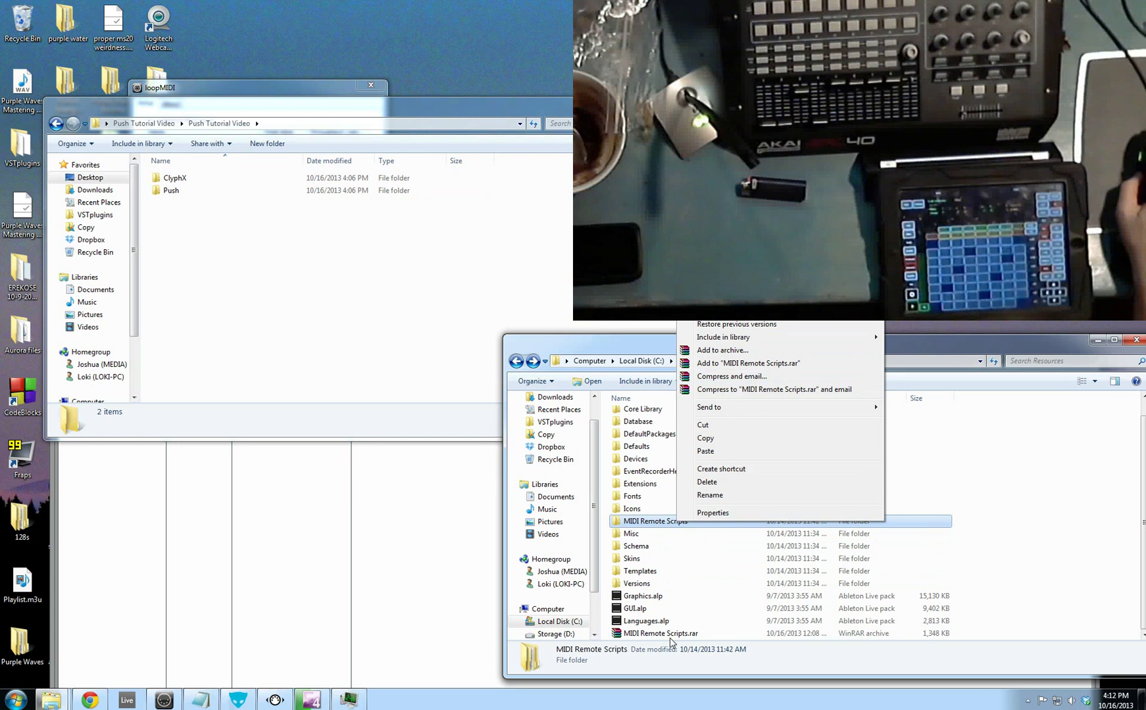
click(643, 523)
double_click(651, 521)
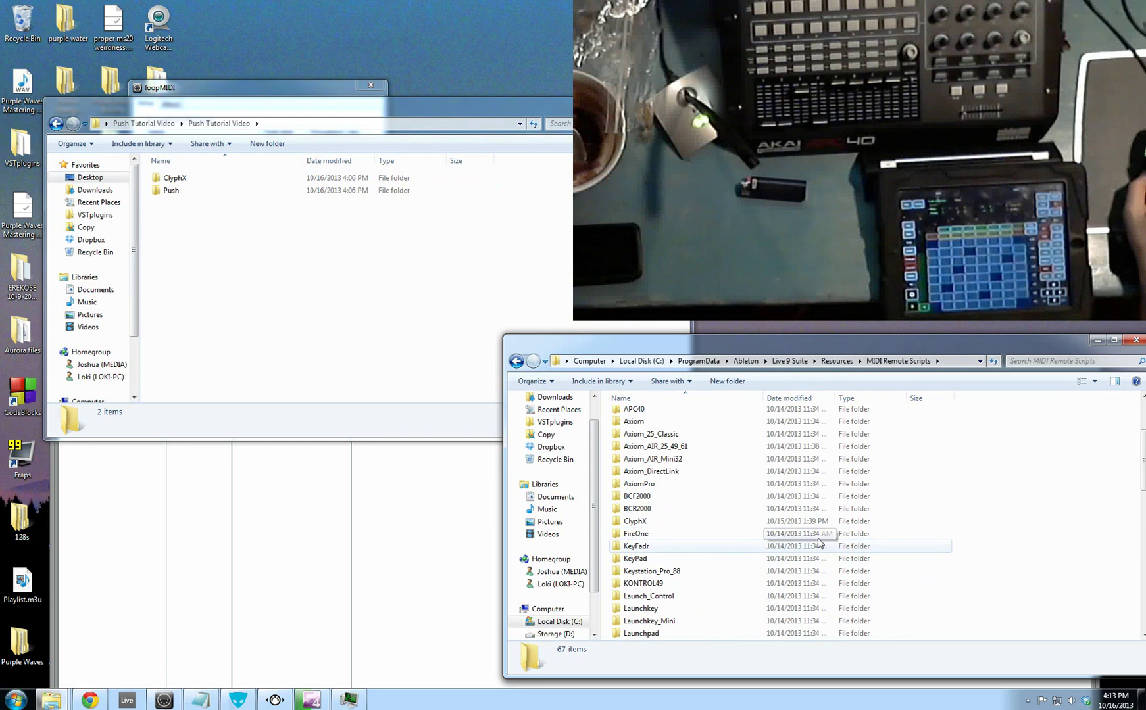
scroll(852, 551, down, 11)
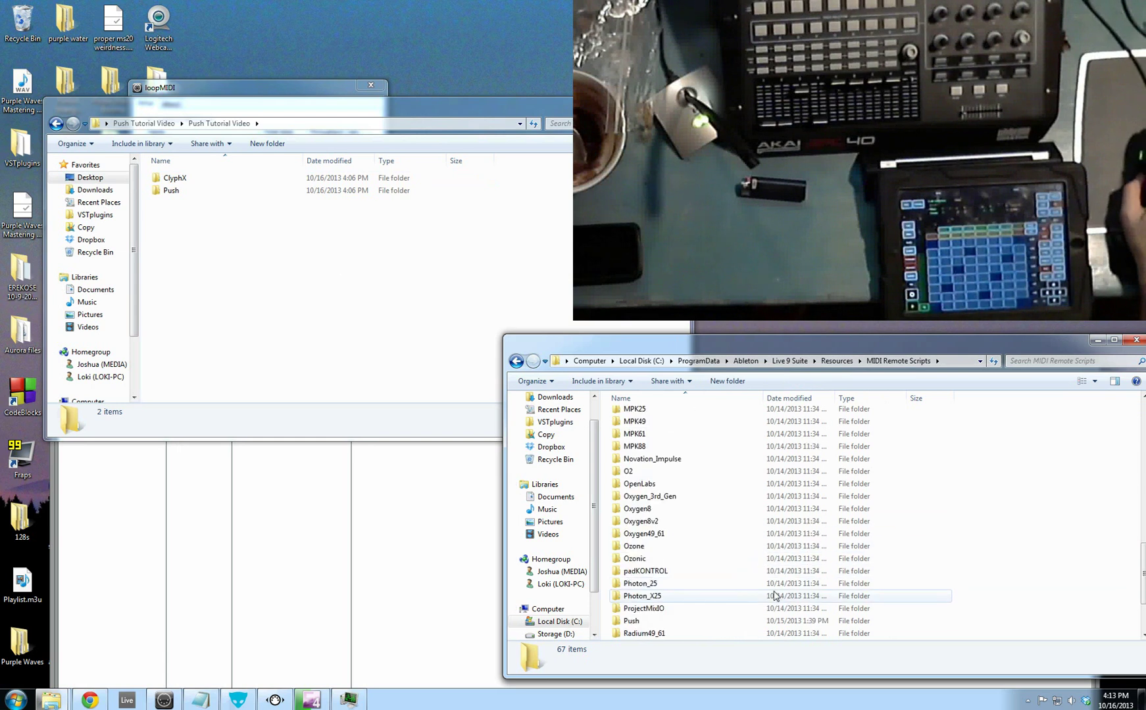
scroll(757, 592, down, 1)
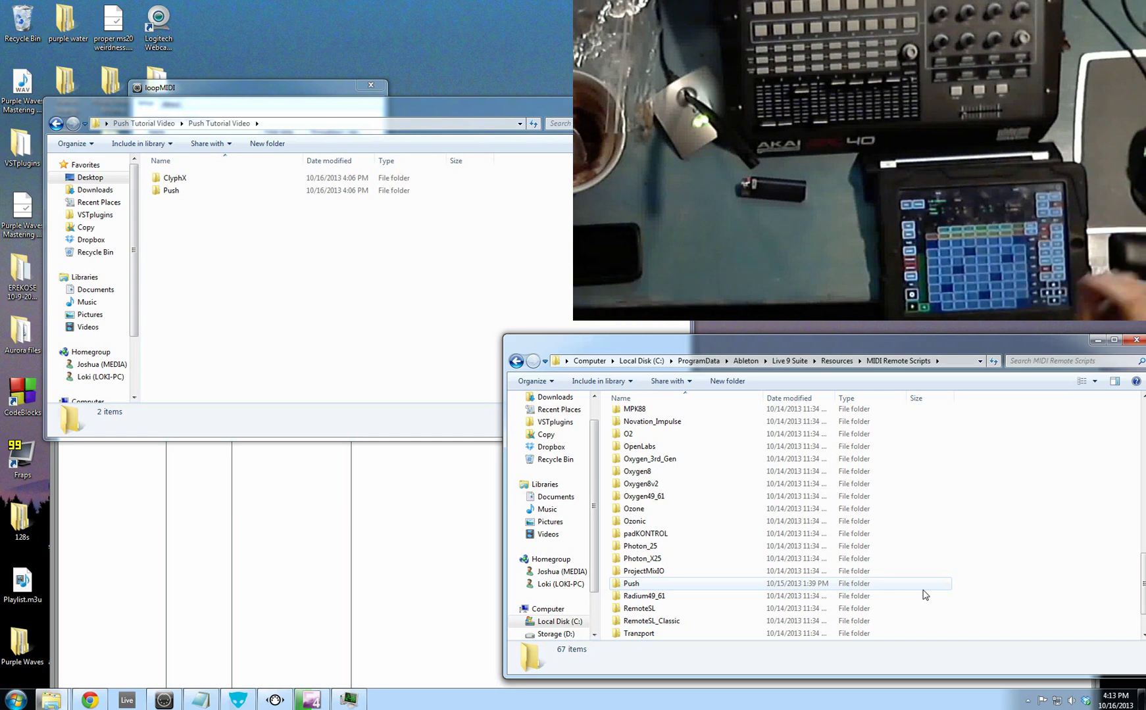
Close the MIDI Remote Scripts window and launch Ableton Live 9 Suite to a new Untitled set.
click(1134, 340)
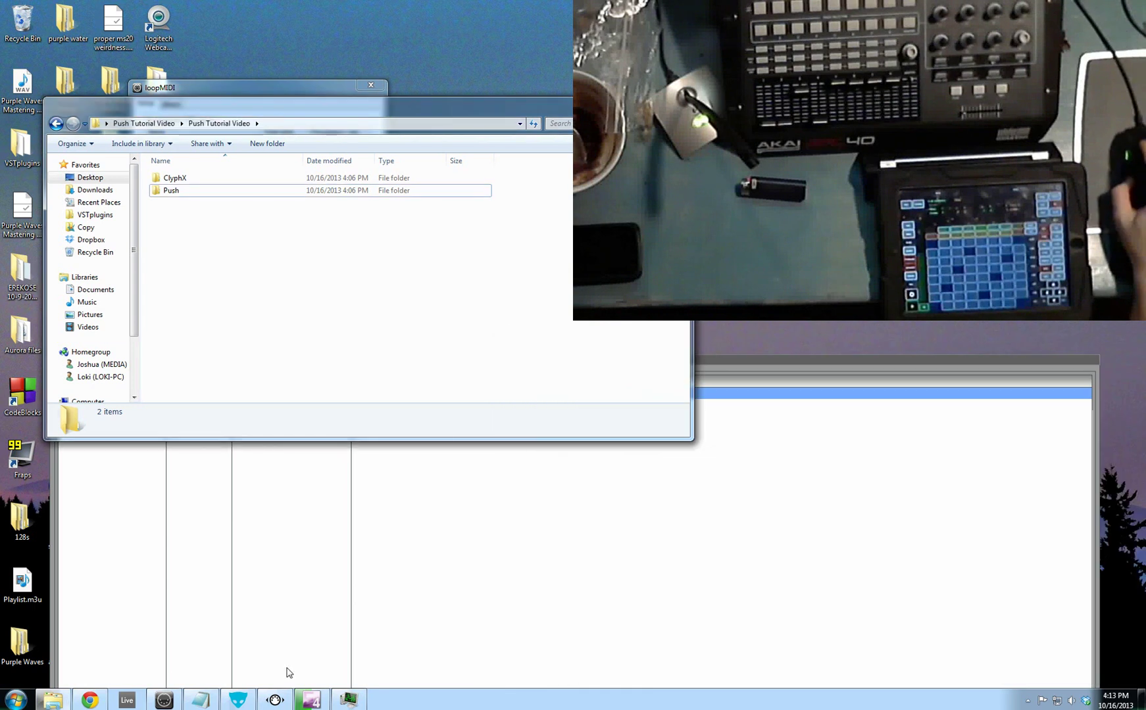
click(227, 700)
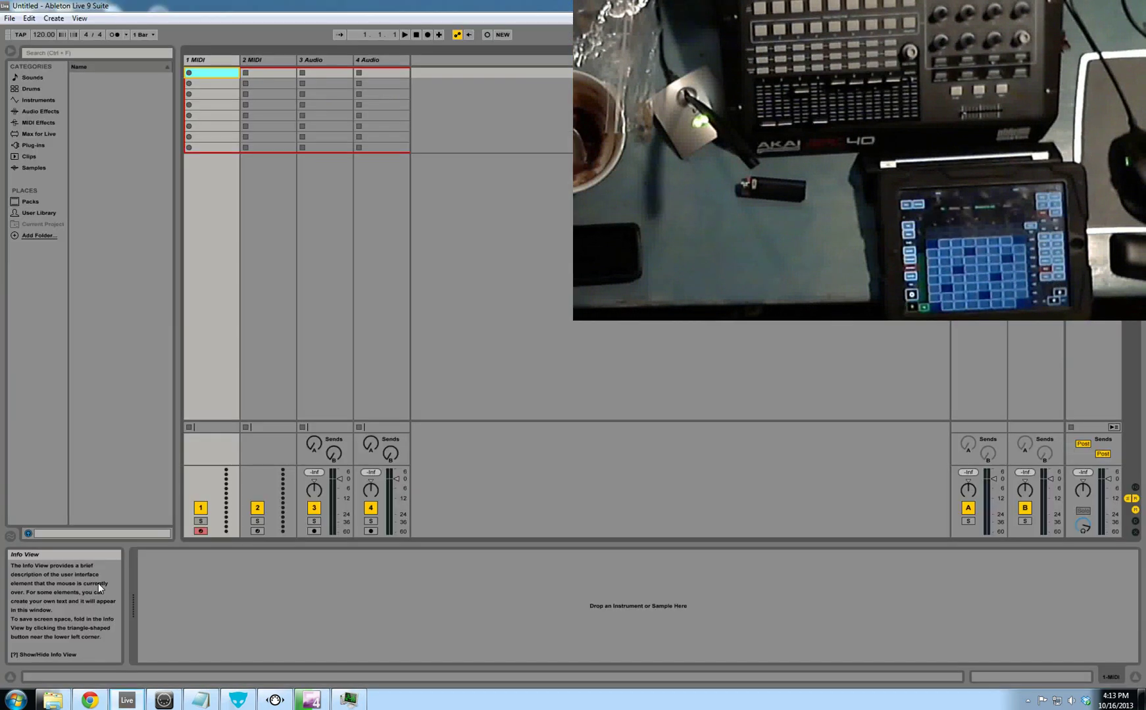
Verify in Preferences' MIDI Sync tab that Push, ClyphX and APC40 surfaces and Push ports are enabled.
key(ctrl+comma)
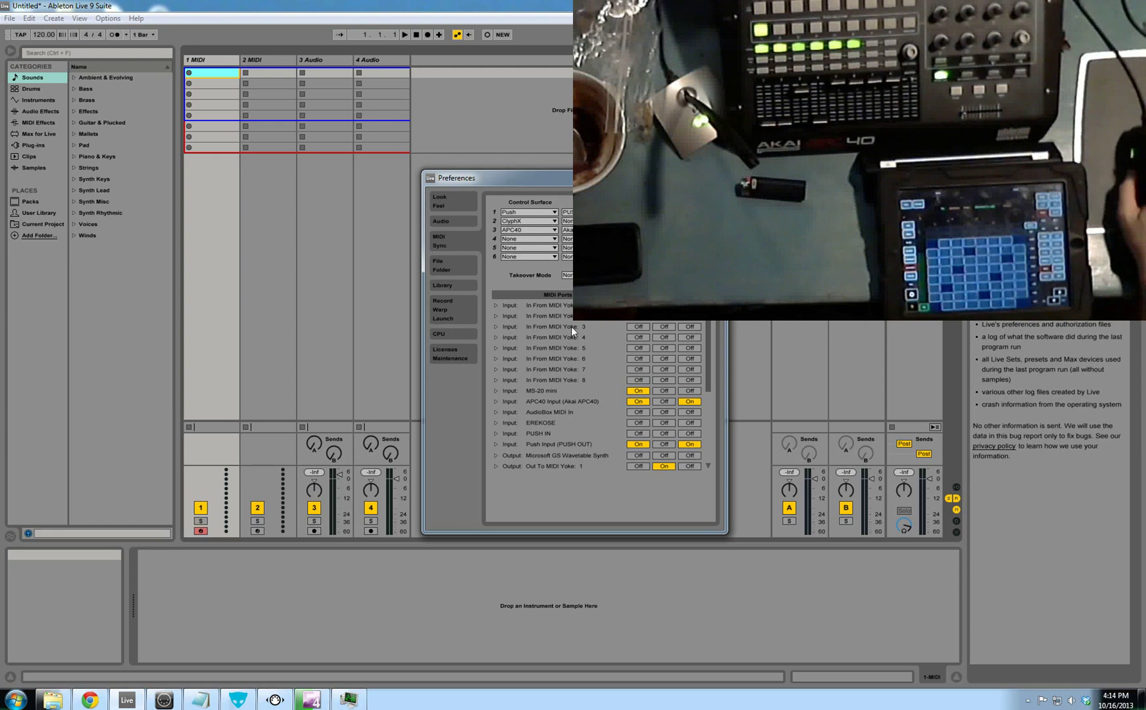
scroll(563, 370, down, 1)
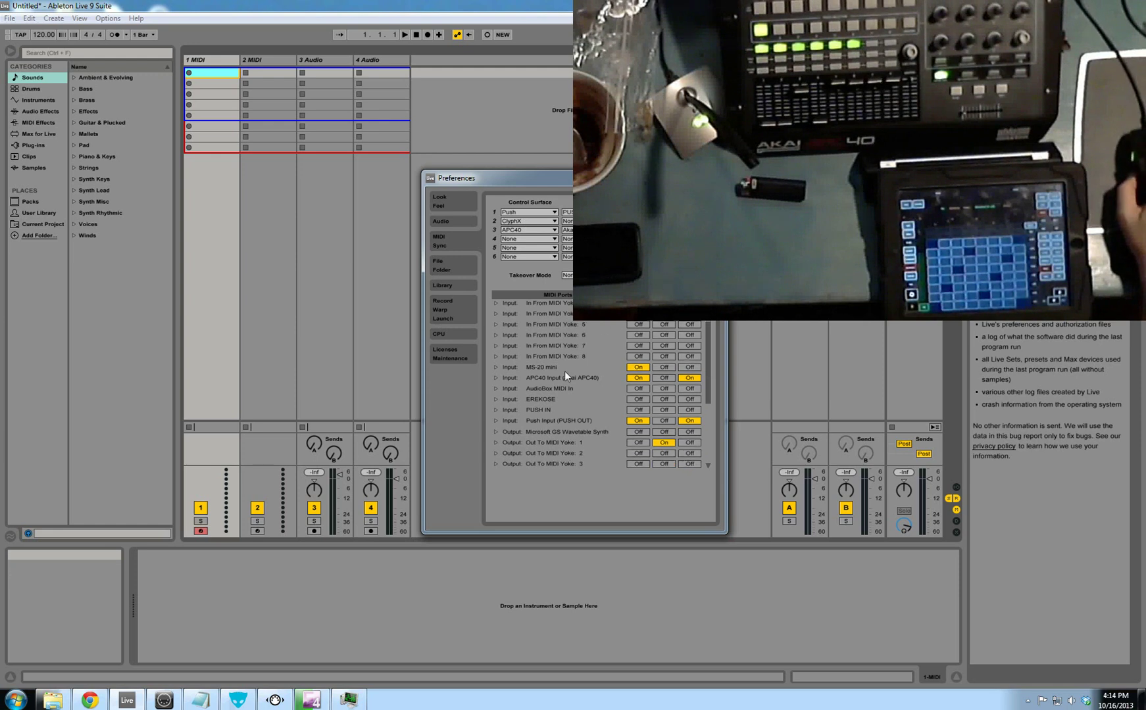
scroll(564, 371, down, 1)
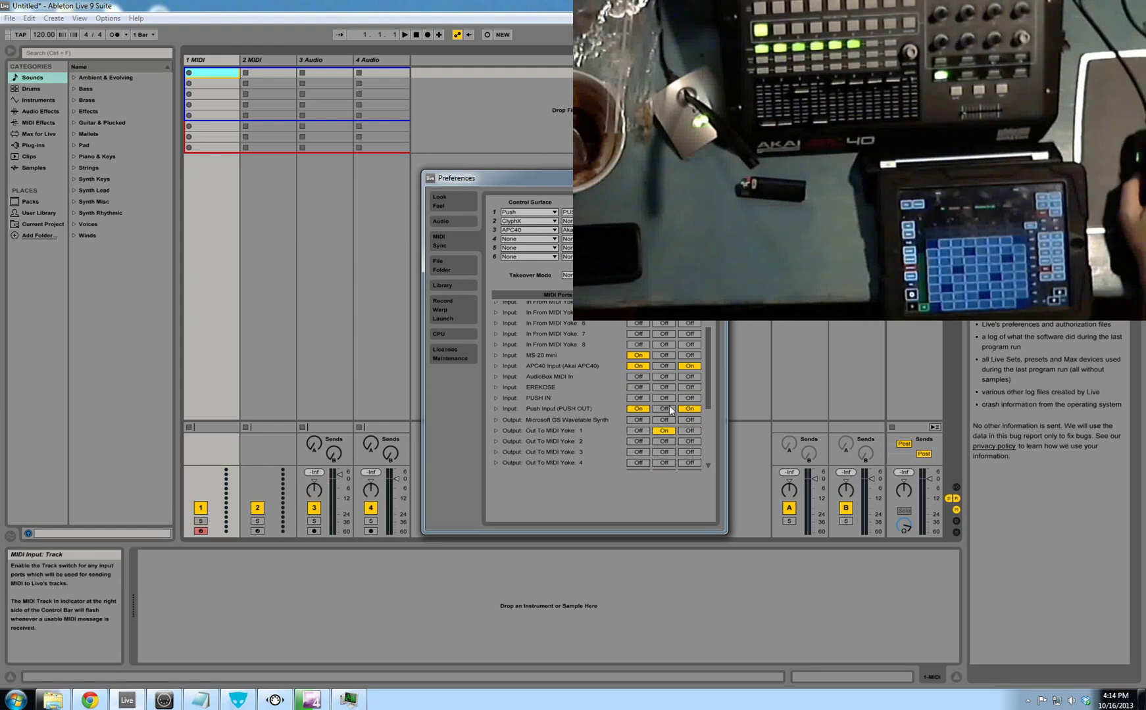
scroll(546, 405, down, 3)
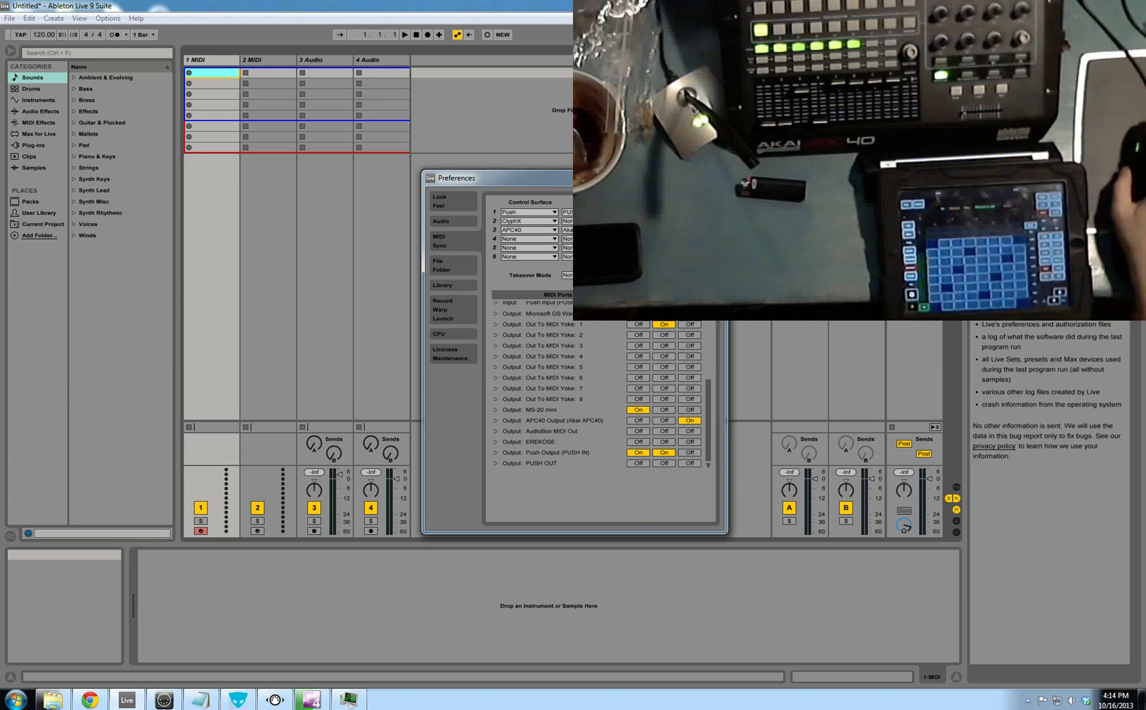
click(718, 177)
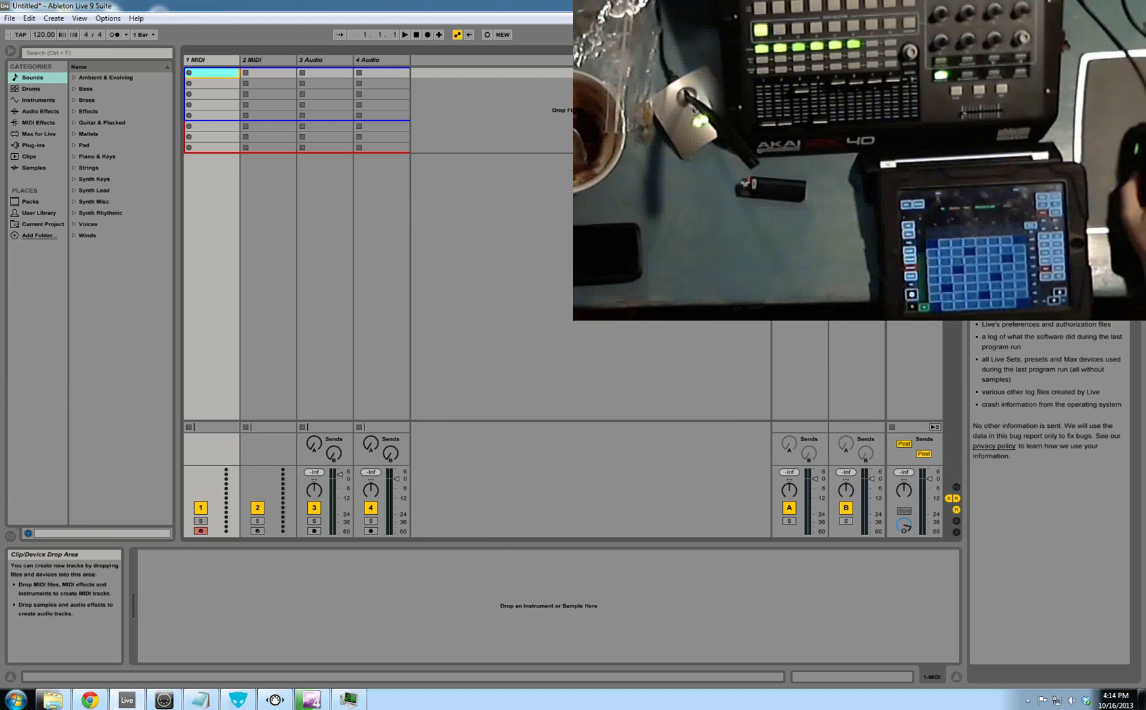
Open the Shove.jzml template in Lemur Editor without connecting first.
click(243, 696)
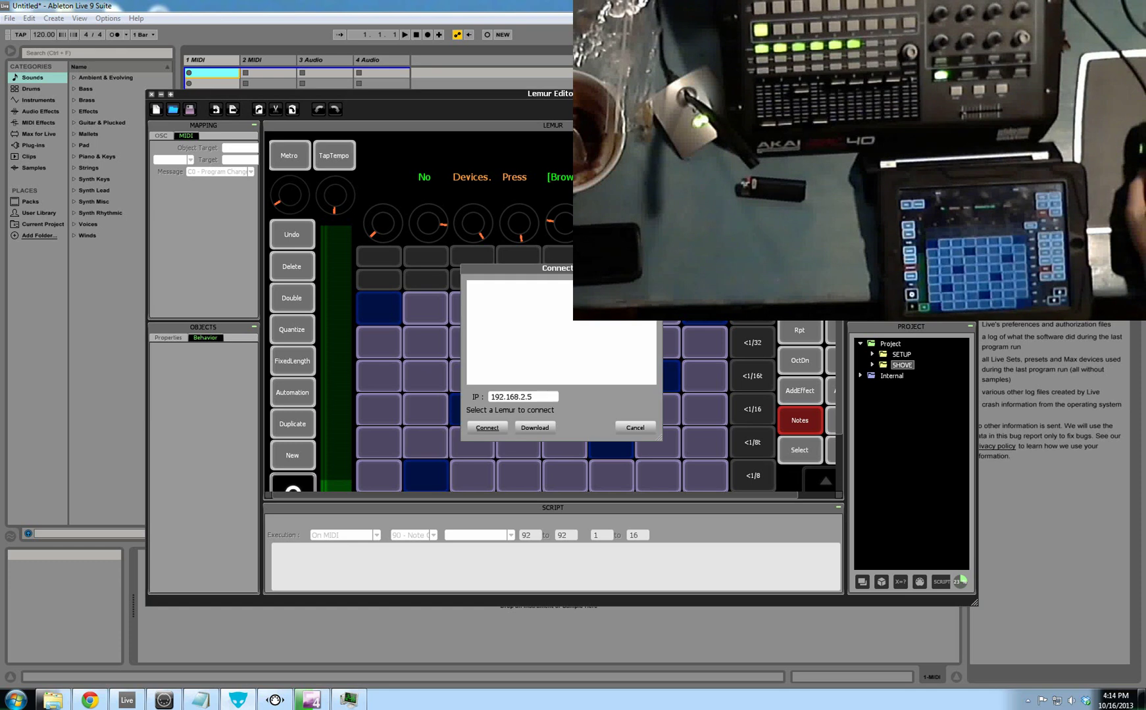
click(635, 427)
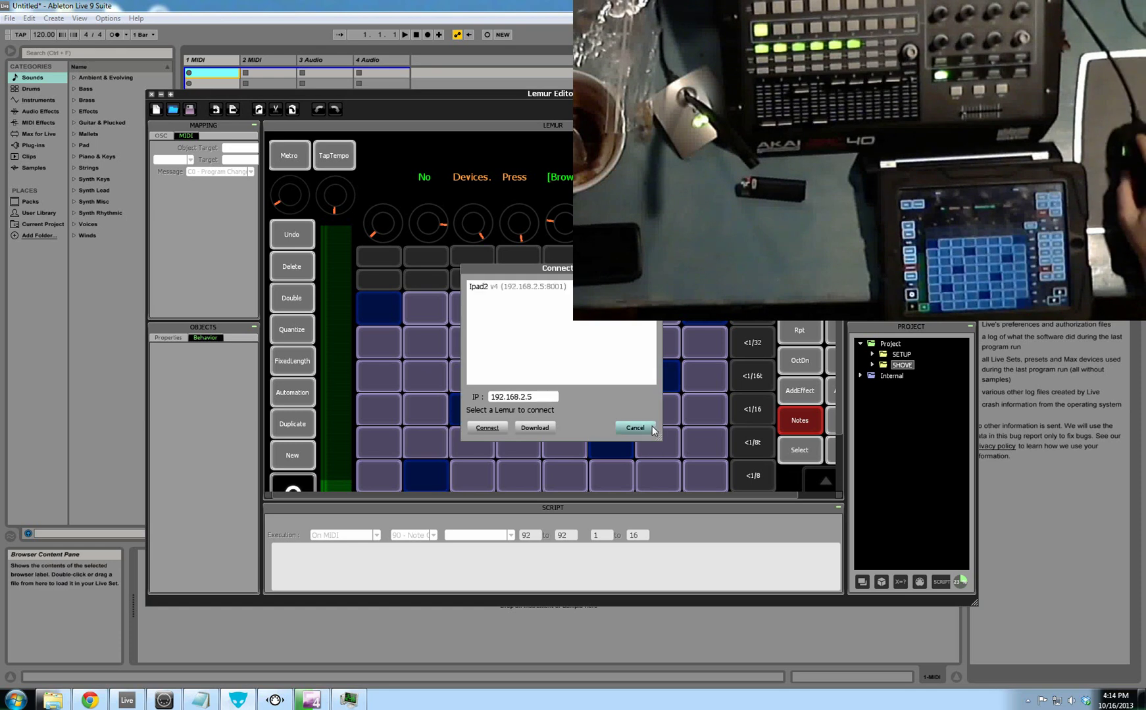
click(174, 113)
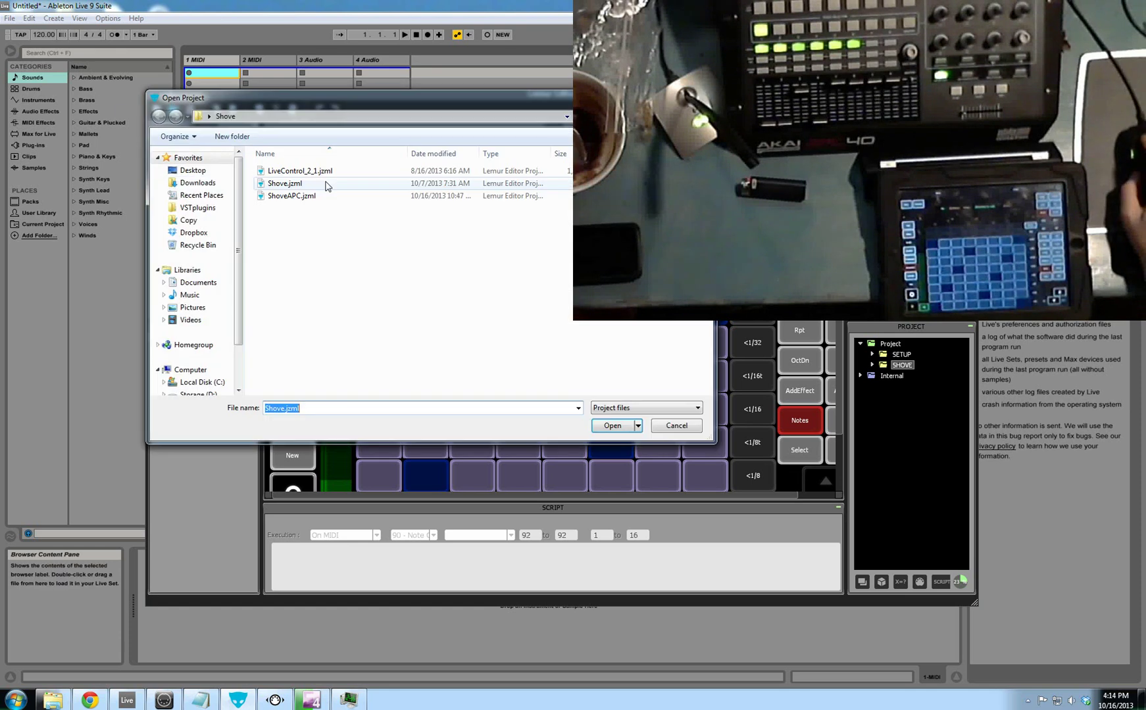
double_click(426, 193)
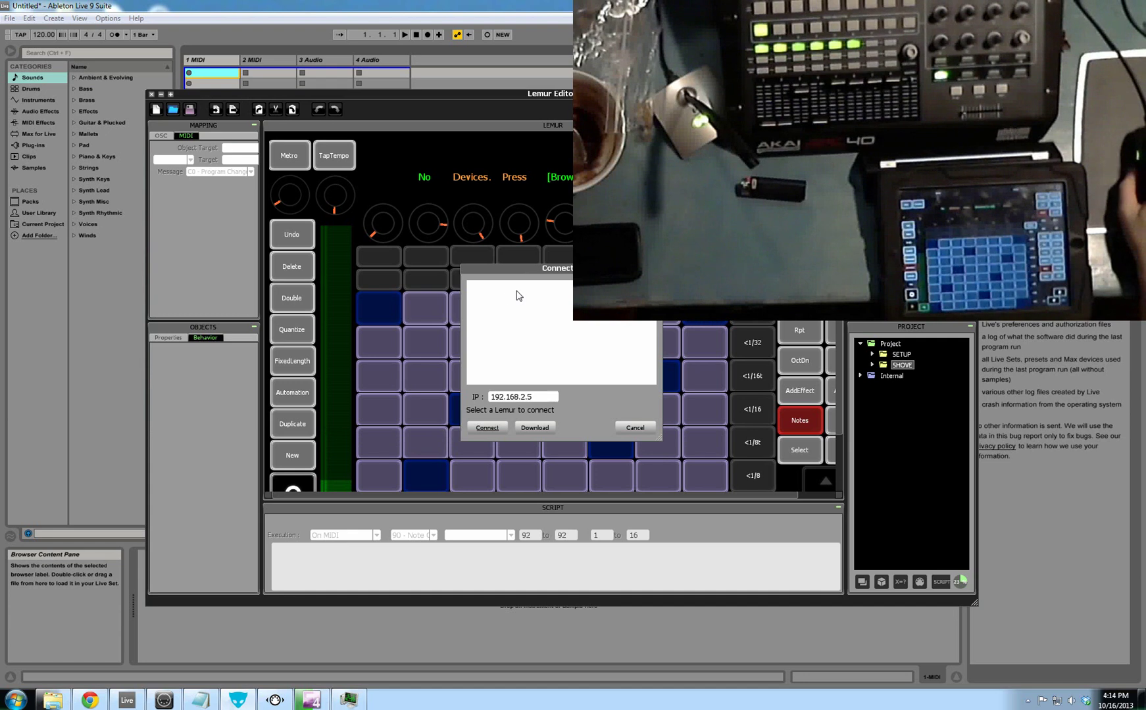
Connect Lemur Editor to the iPad, then bring Ableton Live back to the front.
double_click(501, 286)
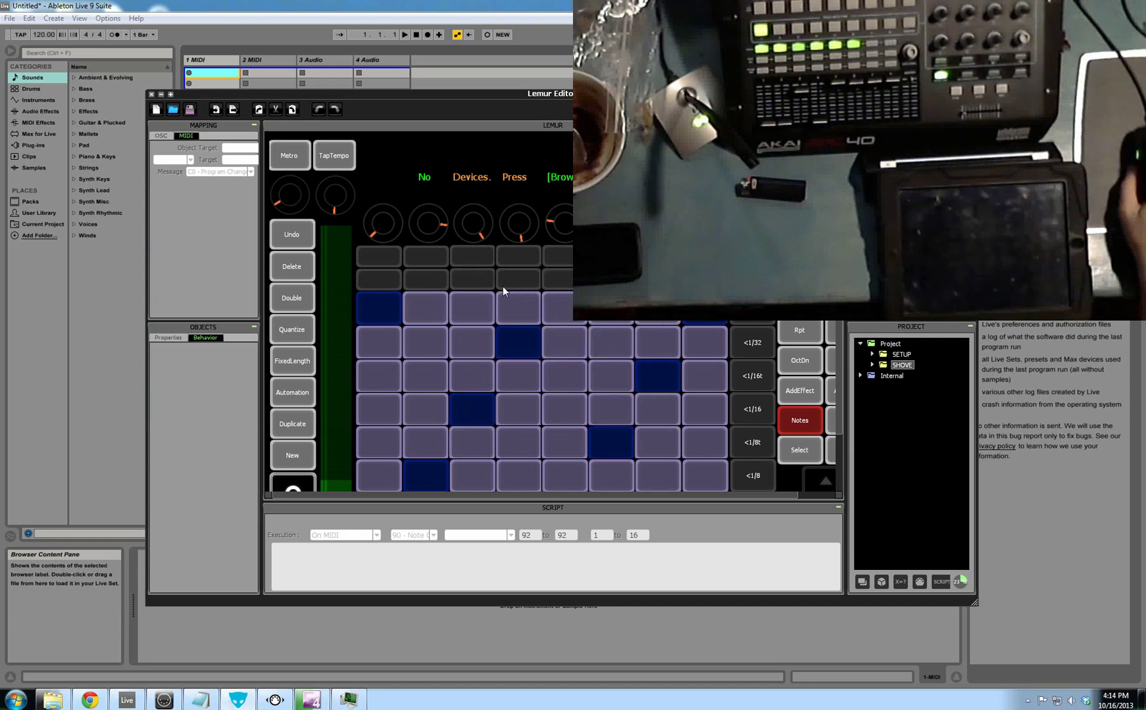
click(494, 291)
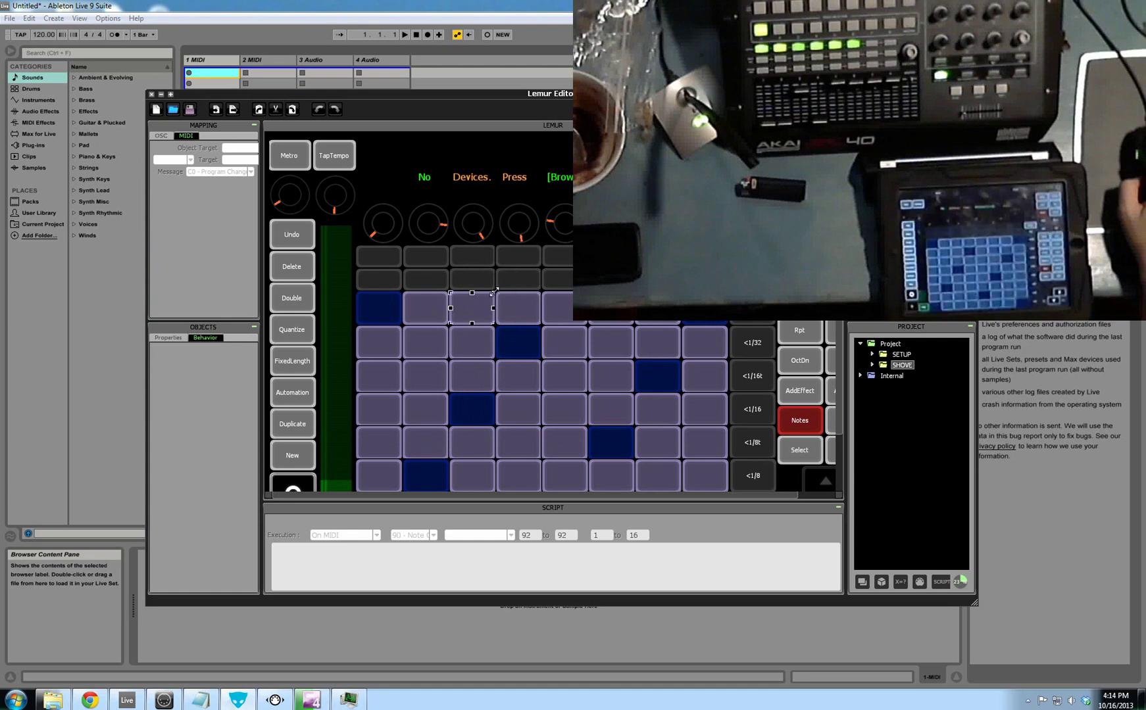
click(479, 3)
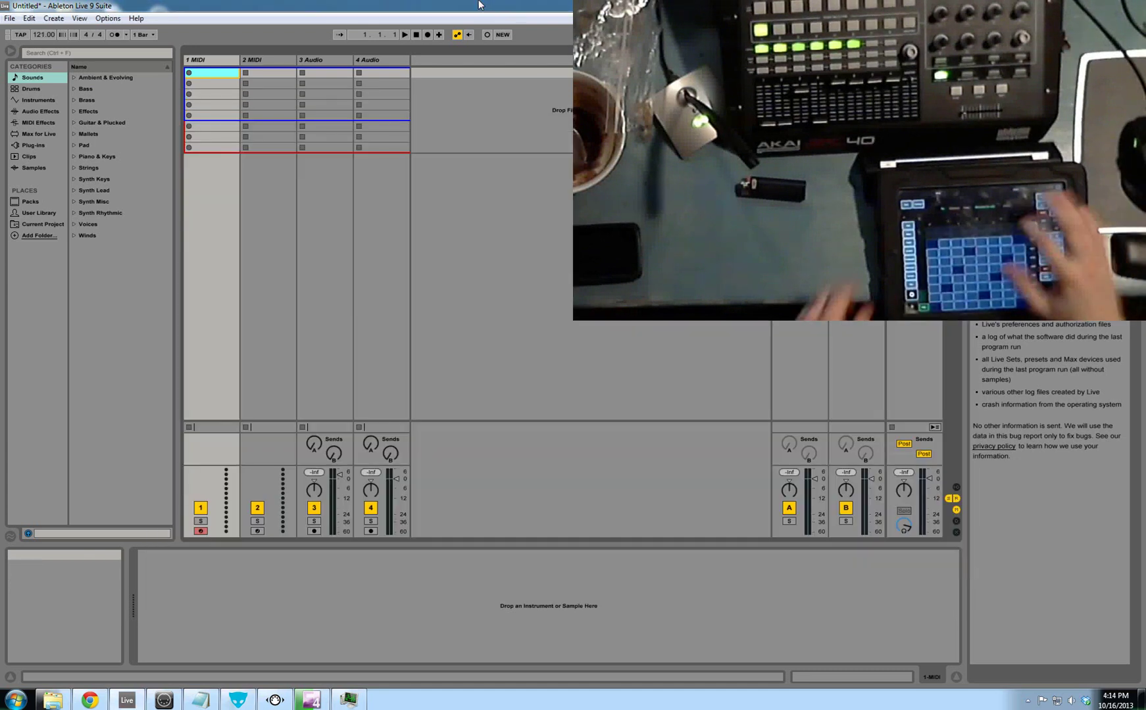